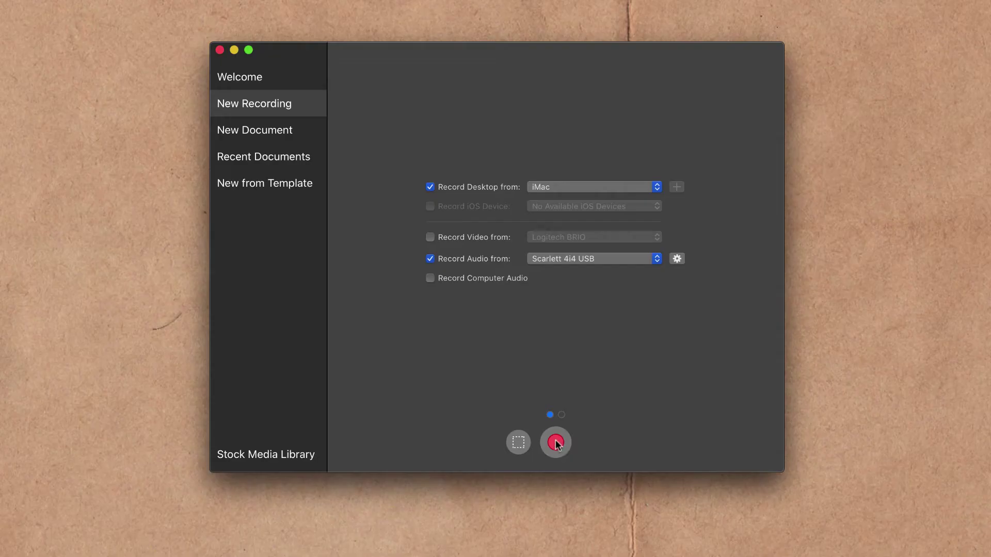
- Start a ScreenFlow desktop recording, then open Security & Privacy after the permission error
click(555, 442)
drag(523, 37, 572, 166)
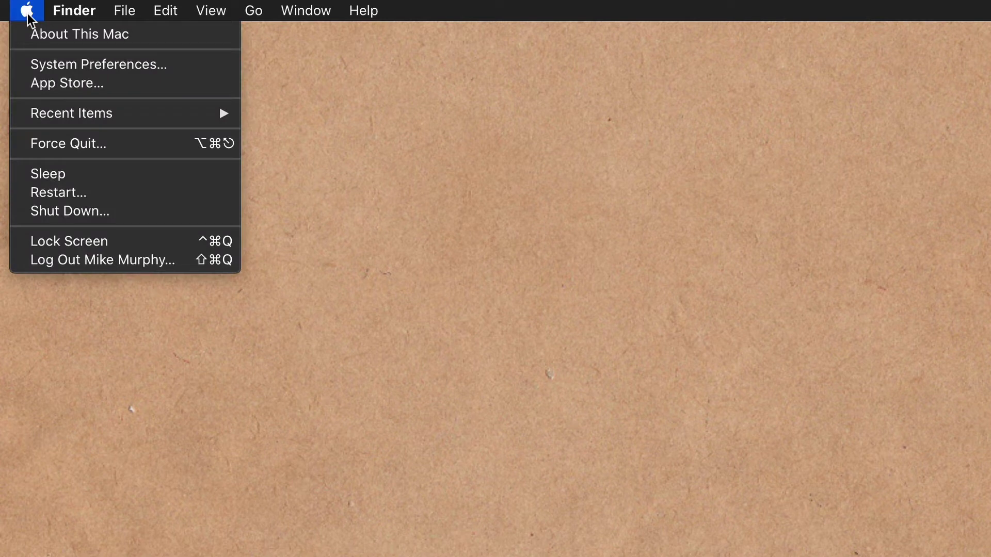
click(58, 69)
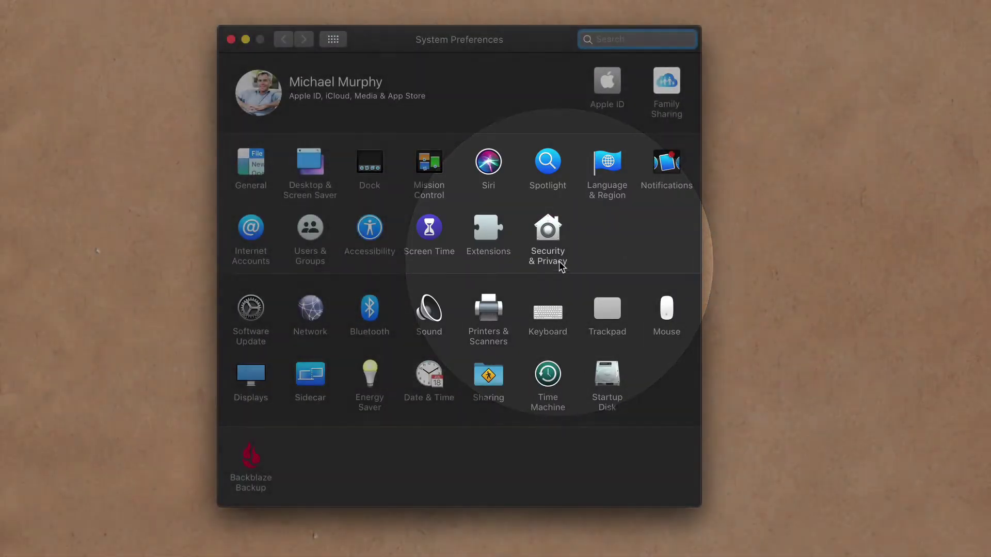
click(561, 265)
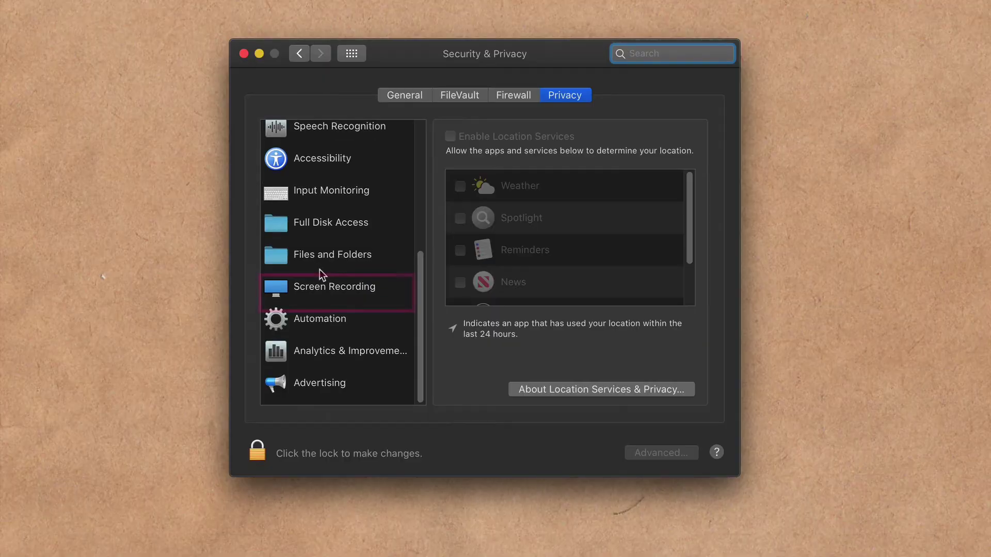
- Tick ScreenFlow in the Screen Recording privacy list
click(372, 295)
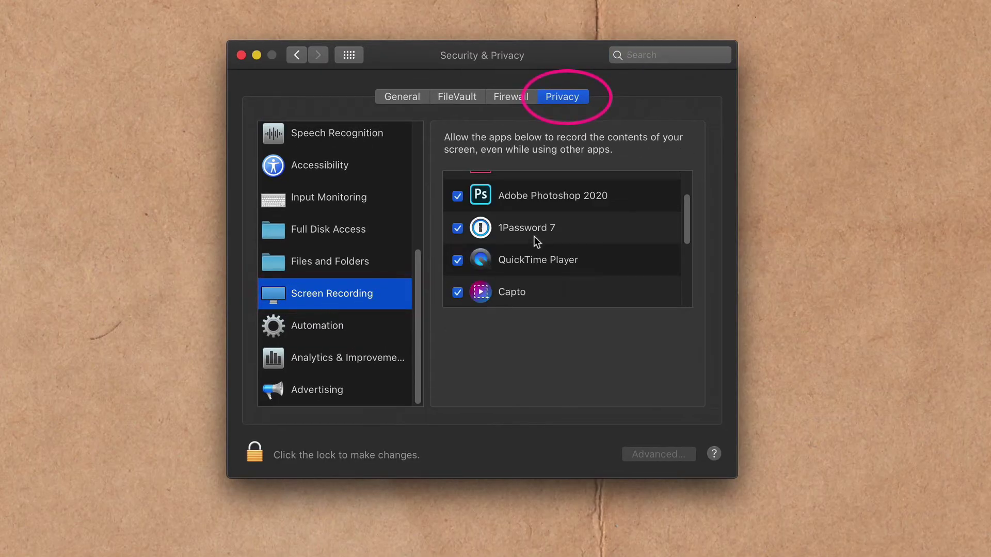
scroll(535, 226, down, 2)
scroll(534, 226, down, 3)
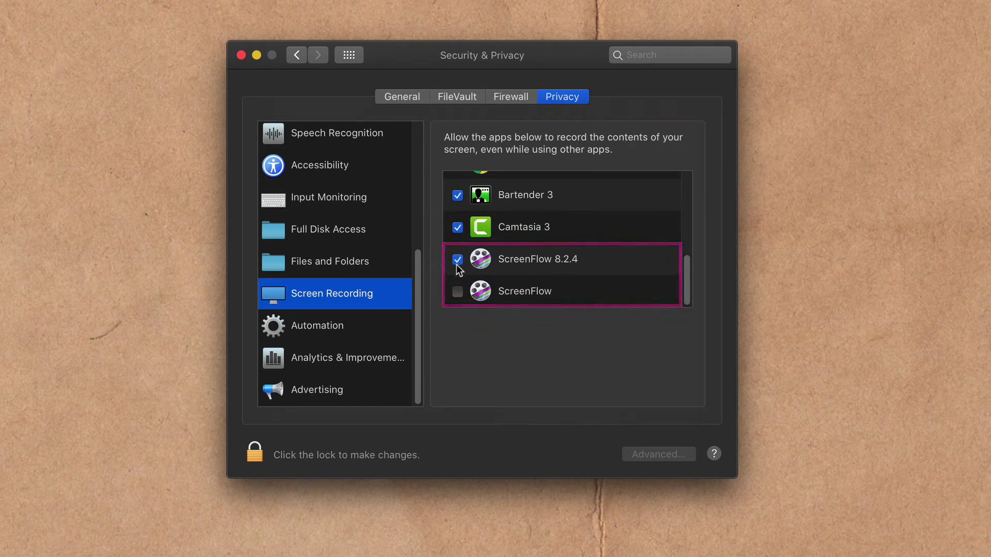
click(458, 292)
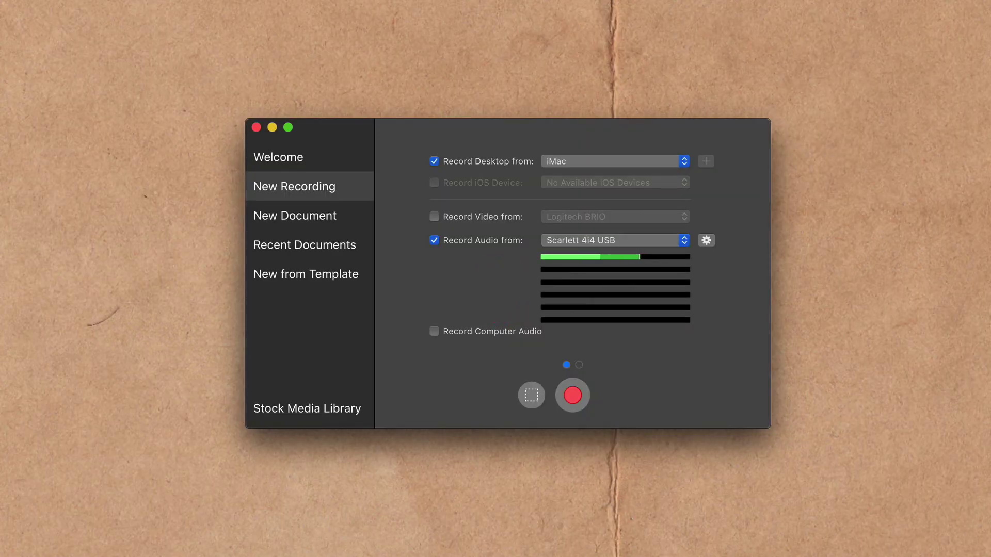
- Retry recording with Shift-Command-2, then reopen Security & Privacy in System Preferences
key(shift+super+2)
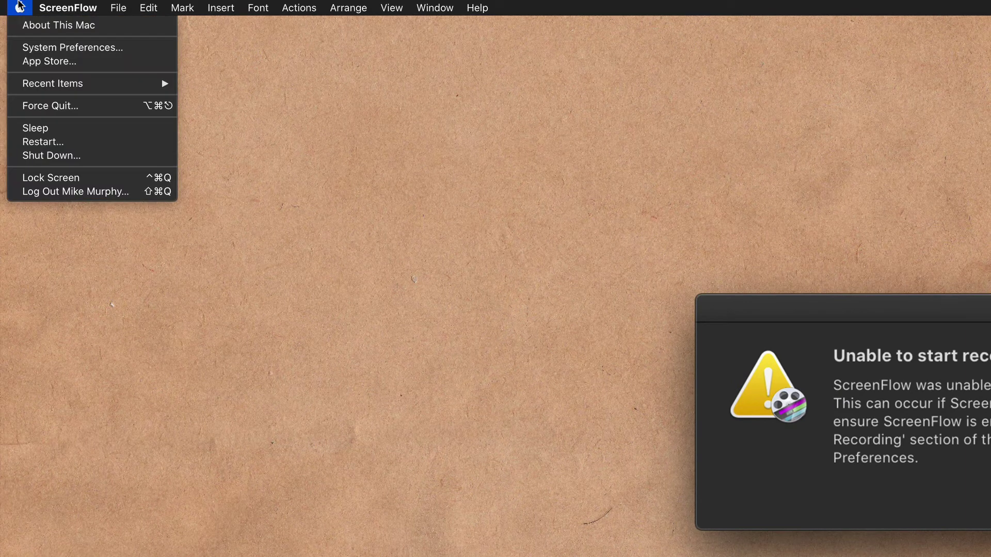
click(34, 52)
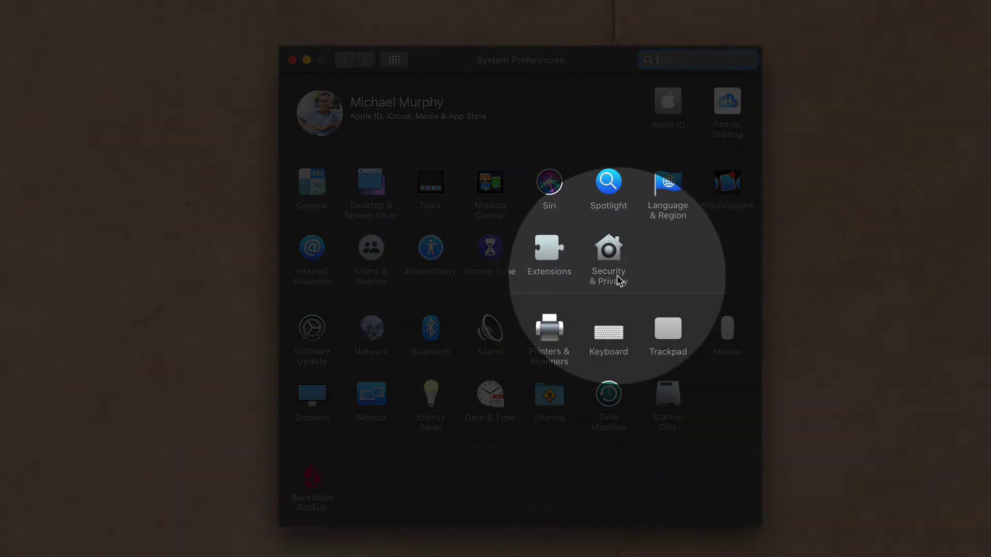
click(608, 263)
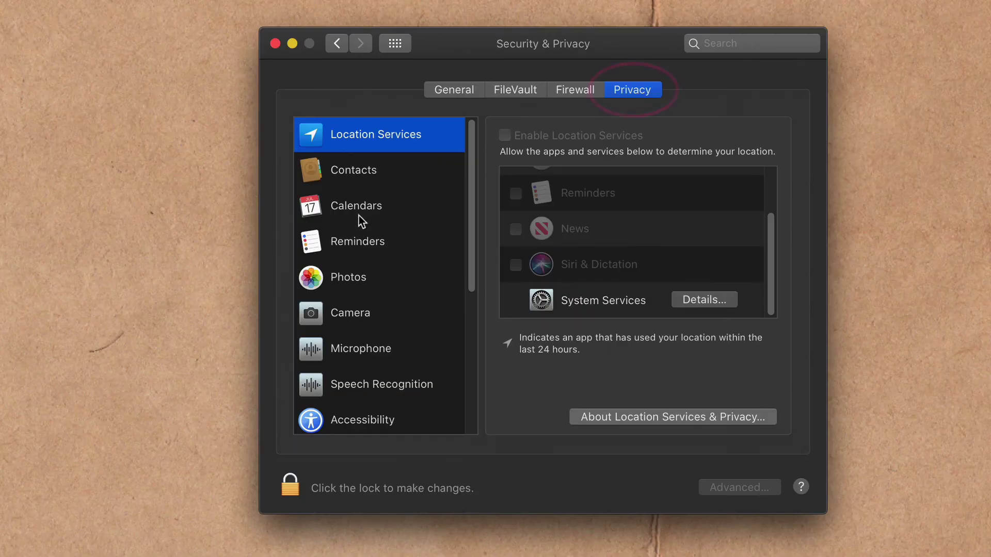
- Check ScreenFlow's access under Photos, Camera, Microphone and Screen Recording
click(347, 280)
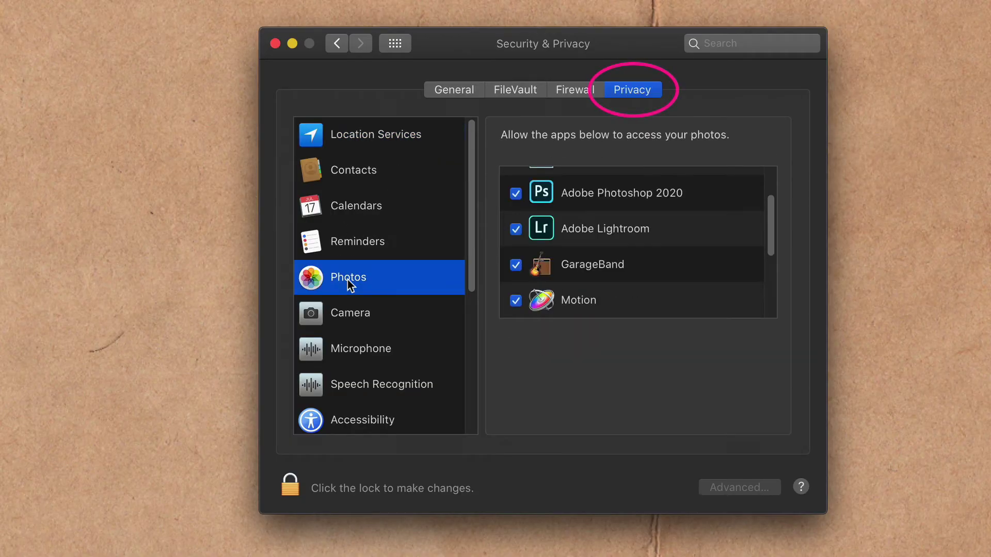
scroll(574, 252, down, 4)
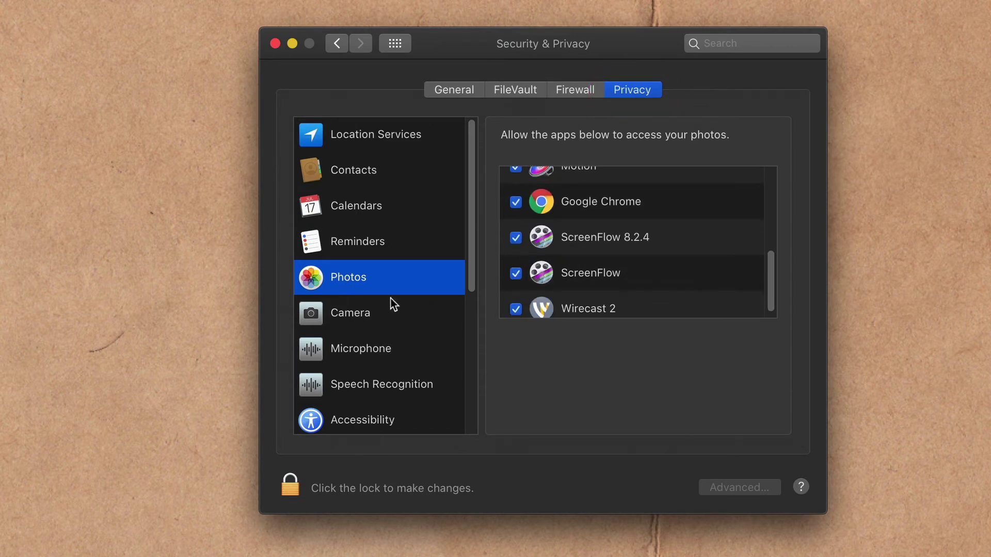
click(360, 313)
scroll(585, 251, down, 3)
scroll(585, 251, down, 3)
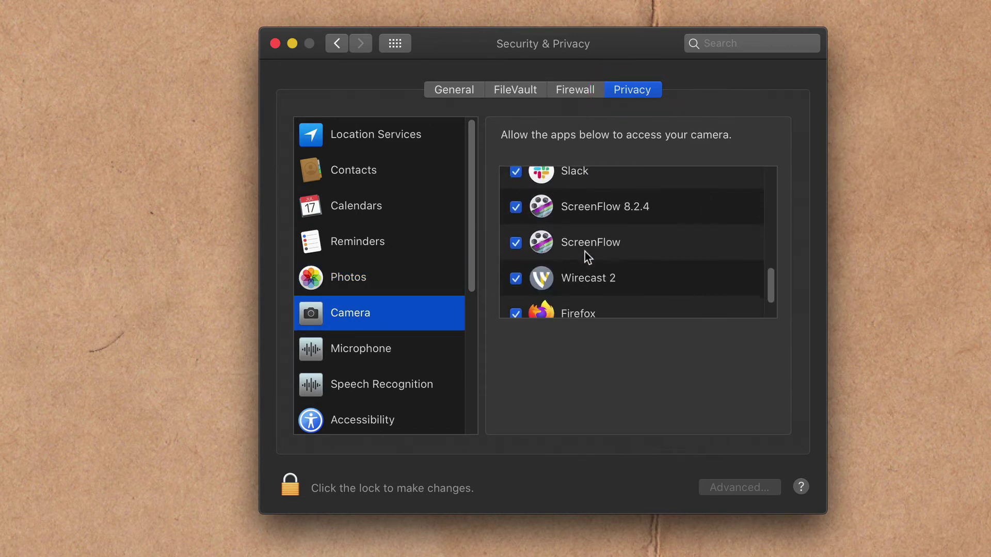
click(391, 363)
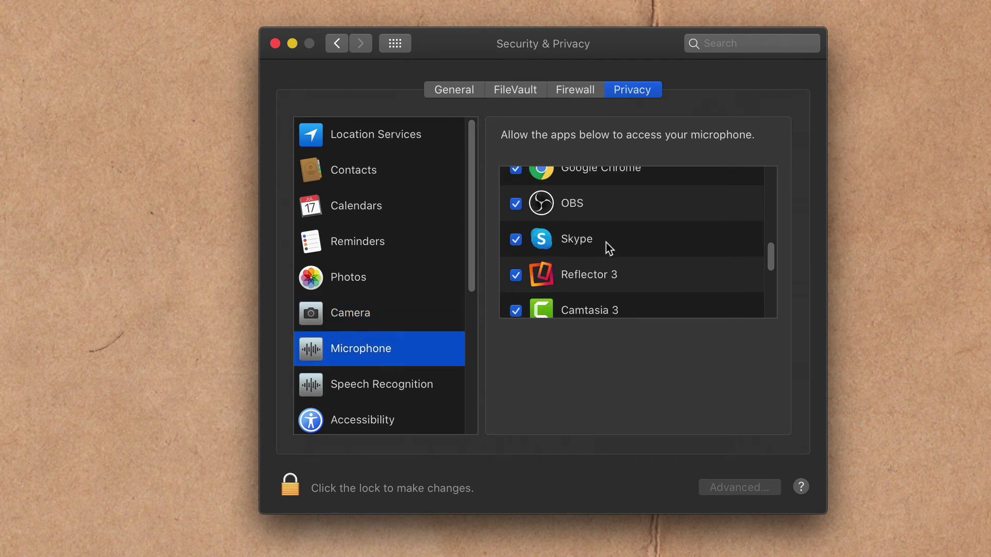
scroll(606, 243, down, 3)
scroll(607, 244, down, 3)
scroll(360, 361, down, 5)
click(361, 362)
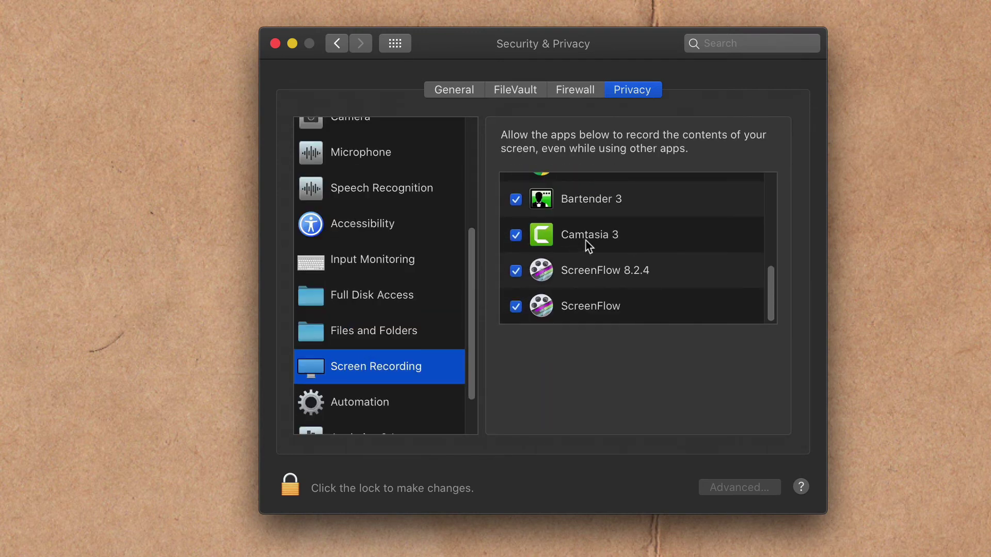